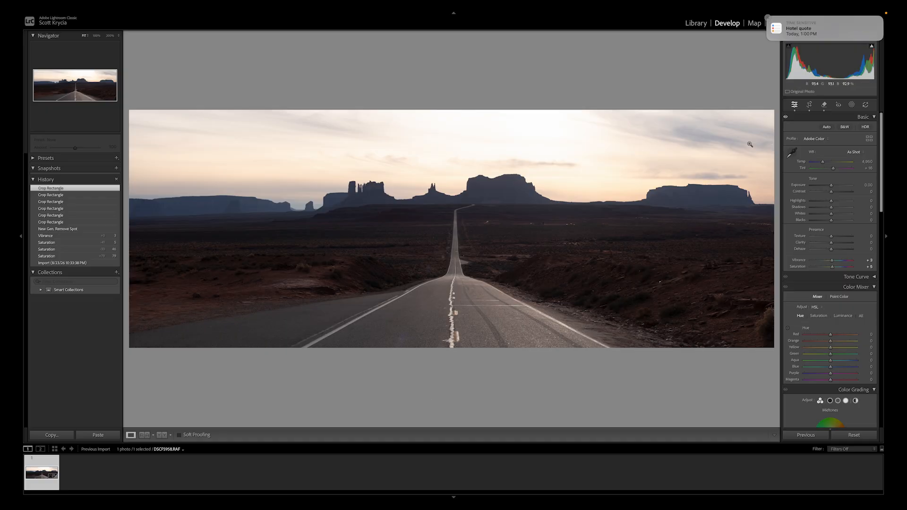
Reset the photo's global saturation to 0 and raise its vibrance to 47.
left_click_drag(832, 267, 847, 267)
double_click(831, 260)
mouse_move(847, 267)
left_mouse_down()
mouse_move(873, 274)
mouse_move(840, 266)
left_mouse_up()
double_click(833, 268)
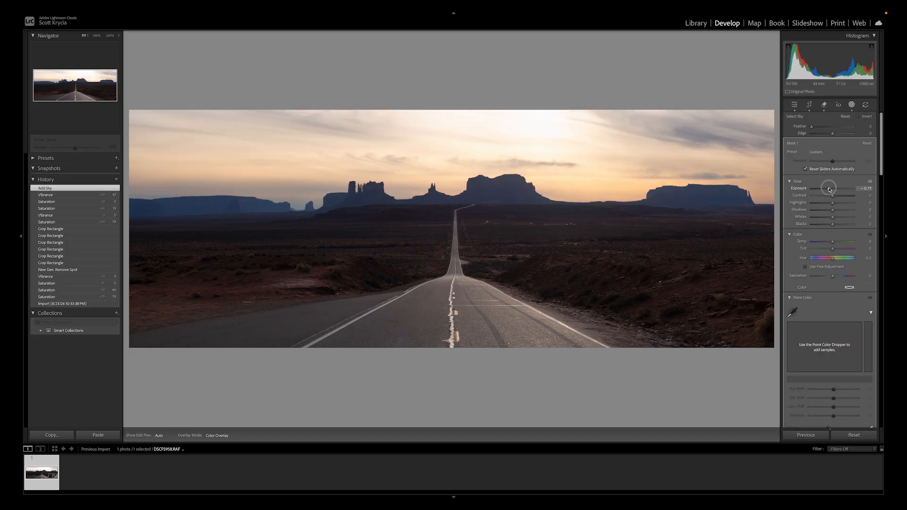
Darken the sky with a sky mask at an exposure of -1.49 and a color temperature of 2.
left_click_drag(832, 241, 835, 244)
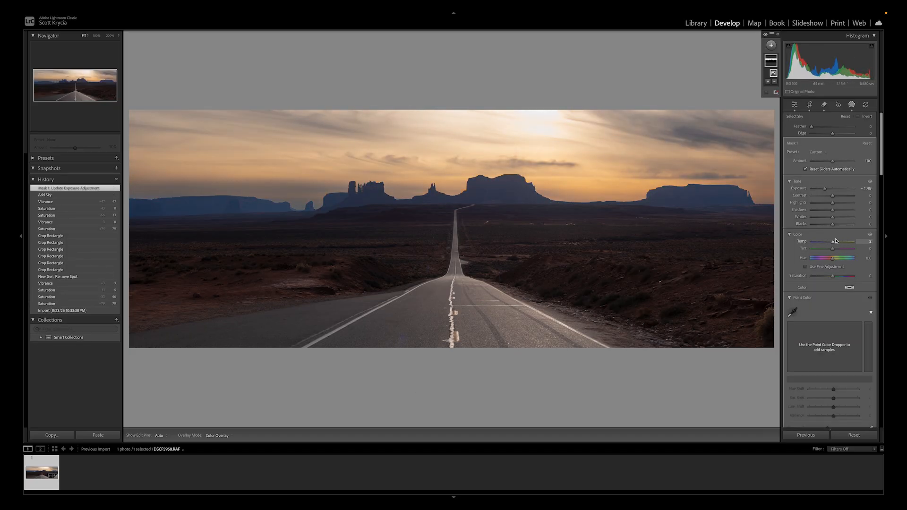
scroll(839, 225, "down", 5)
scroll(840, 225, "up", 5)
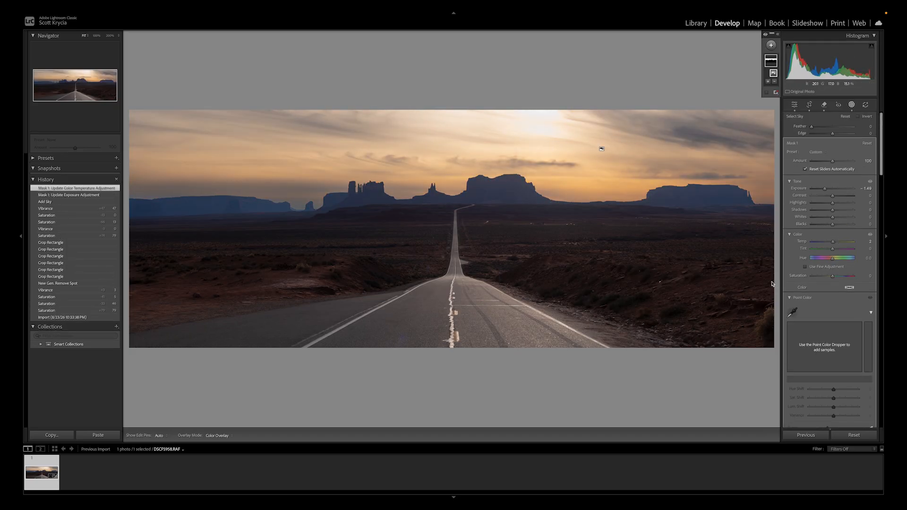
left_click(794, 106)
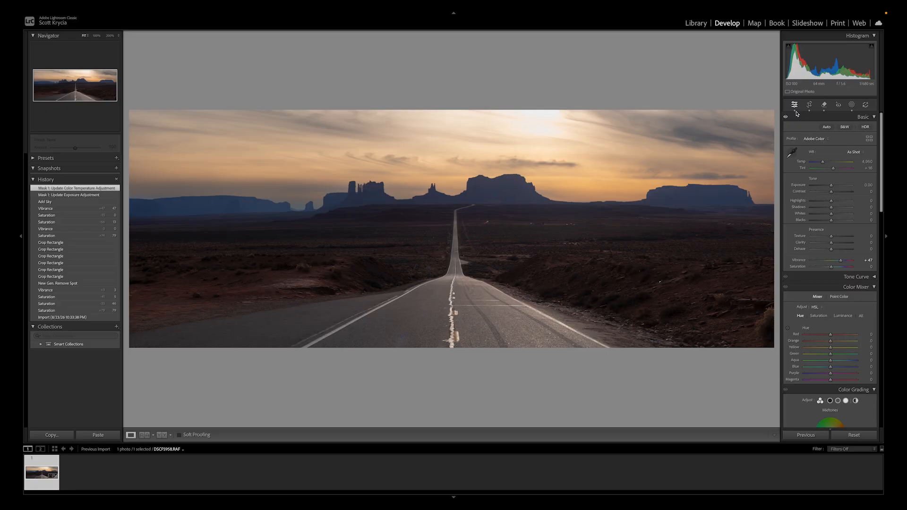
Nudge the global contrast and shape the tone curve by raising lights, darks and shadows and lowering highlights.
mouse_move(831, 191)
left_mouse_down()
mouse_move(810, 192)
mouse_move(830, 193)
left_mouse_up()
scroll(839, 200, "down", 10)
scroll(850, 218, "up", 2)
scroll(850, 218, "up", 10)
left_click(874, 270)
left_click_drag(844, 309, 844, 307)
left_click_drag(815, 337, 815, 335)
left_click_drag(849, 302, 849, 305)
left_click_drag(804, 347, 805, 346)
left_click_drag(848, 305, 848, 306)
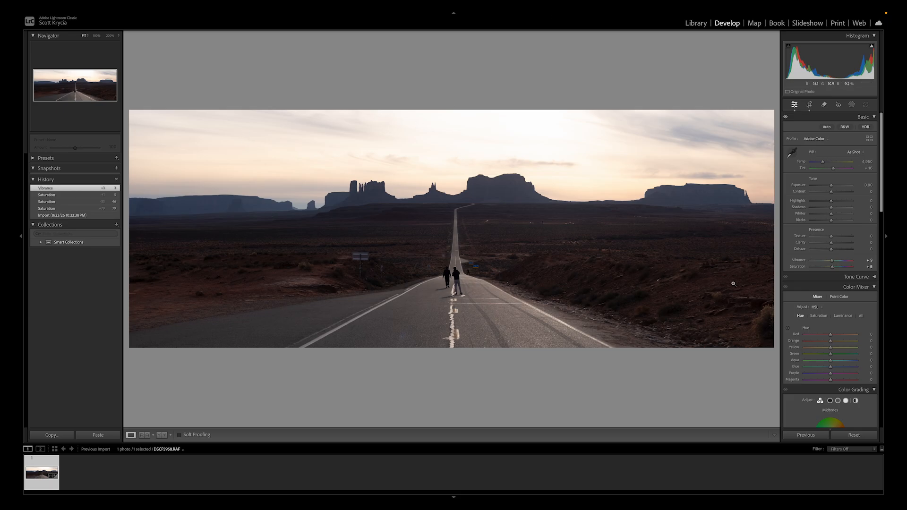
Remove the two people on the road and the roadside signs on both sides using generative AI removal.
left_click(824, 104)
mouse_move(446, 281)
left_mouse_down()
mouse_move(451, 295)
mouse_move(451, 272)
left_mouse_up()
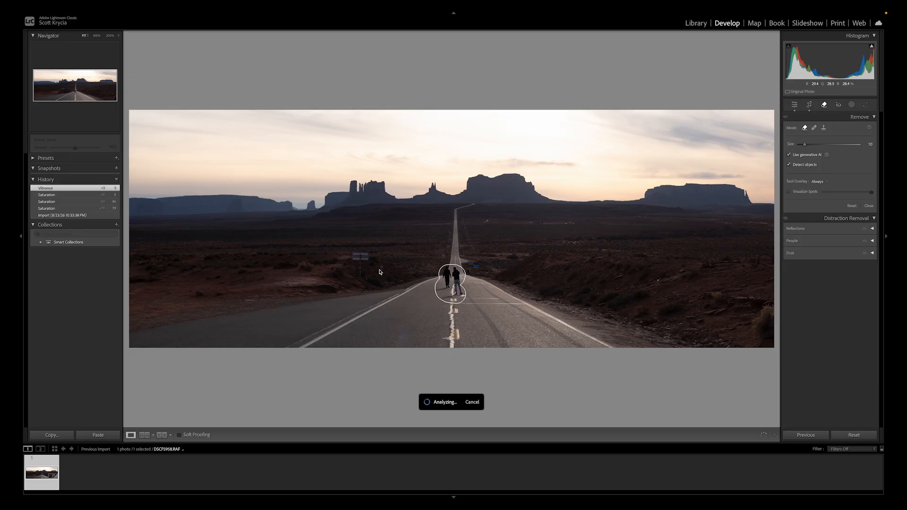
mouse_move(365, 256)
left_mouse_down()
mouse_move(350, 257)
mouse_move(362, 272)
mouse_move(379, 269)
left_mouse_up()
scroll(476, 268, "down", 2)
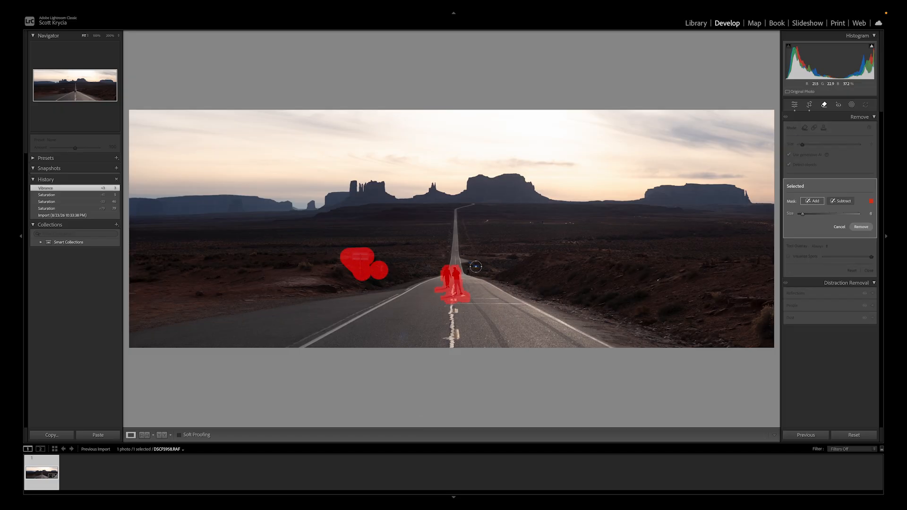
left_click_drag(475, 263, 469, 269)
scroll(469, 269, "down", 2)
left_click(840, 200)
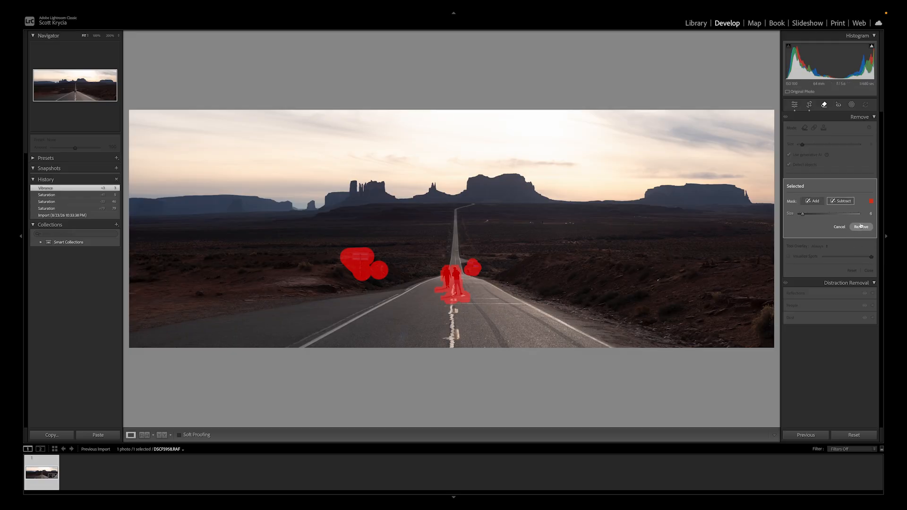
left_click(860, 227)
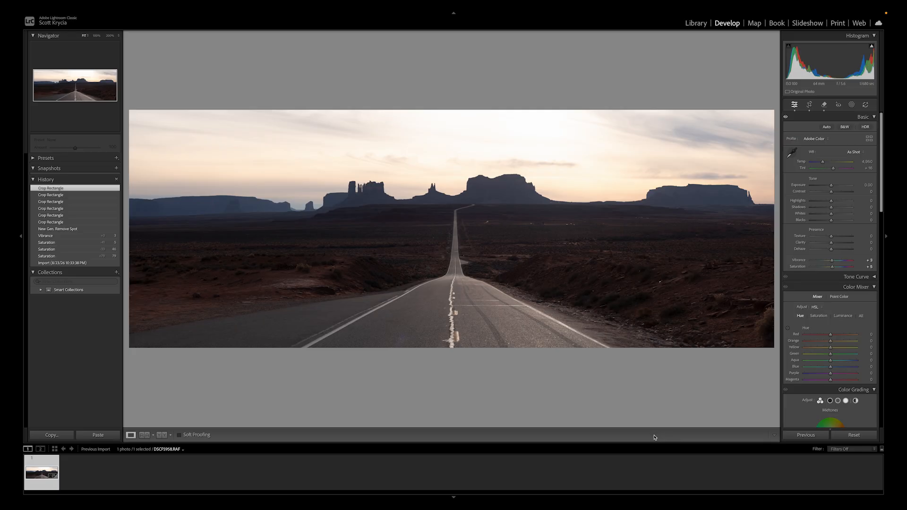
Try boosting the photo's global saturation to 79 with vibrance at 0.
mouse_move(833, 273)
left_mouse_down()
mouse_move(866, 281)
mouse_move(847, 274)
left_mouse_up()
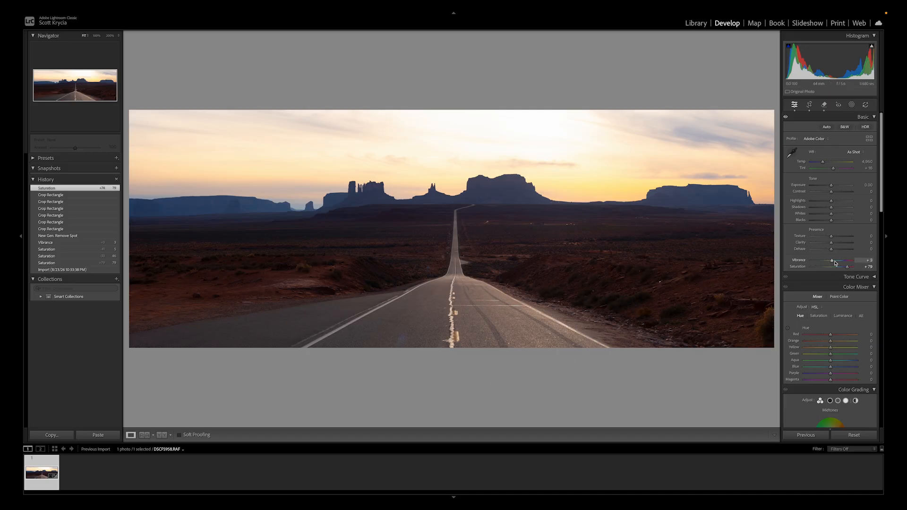
left_click_drag(834, 262, 832, 263)
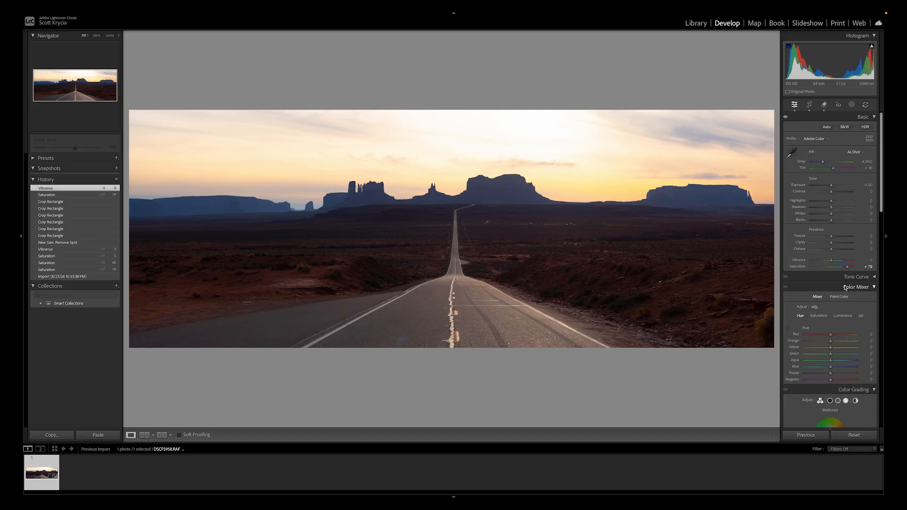
Reset the global saturation to 0 and set the vibrance to 47.
mouse_move(847, 266)
left_mouse_down()
mouse_move(874, 275)
mouse_move(832, 269)
left_mouse_up()
double_click(860, 268)
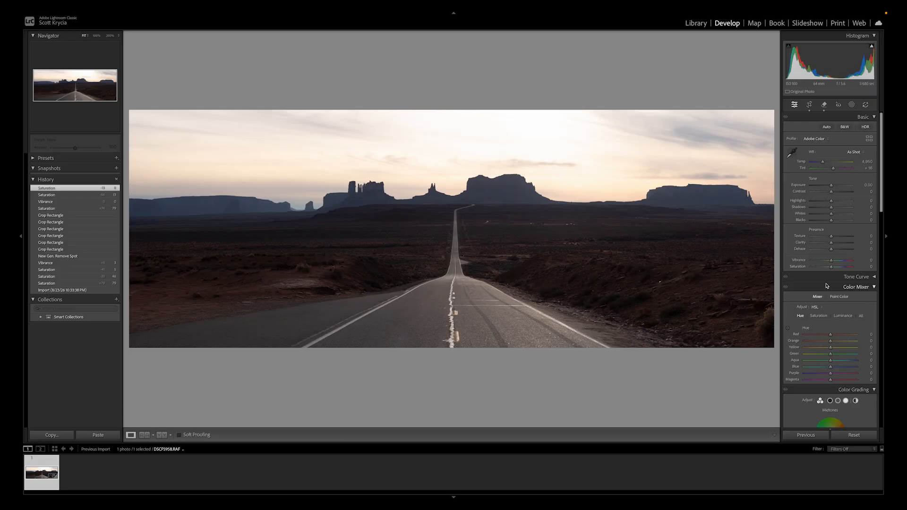
mouse_move(831, 260)
left_mouse_down()
mouse_move(854, 269)
mouse_move(843, 268)
left_mouse_up()
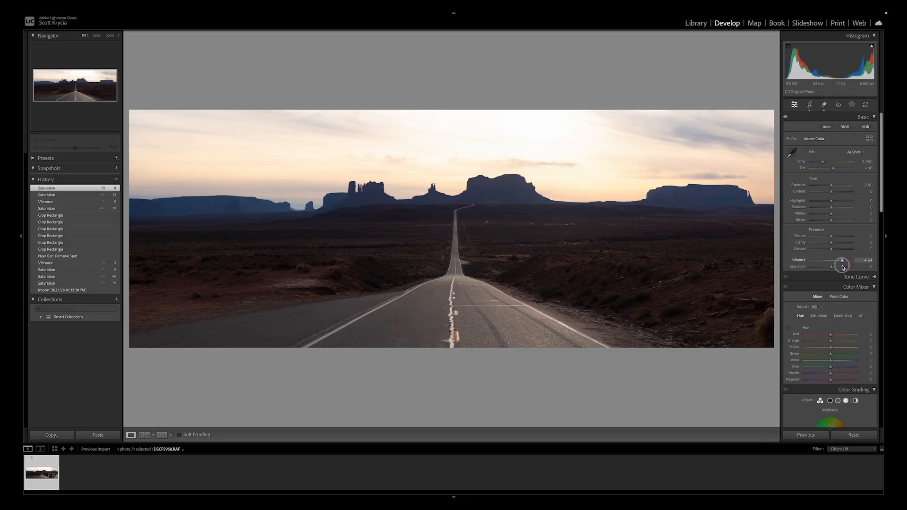
left_click_drag(843, 267, 841, 267)
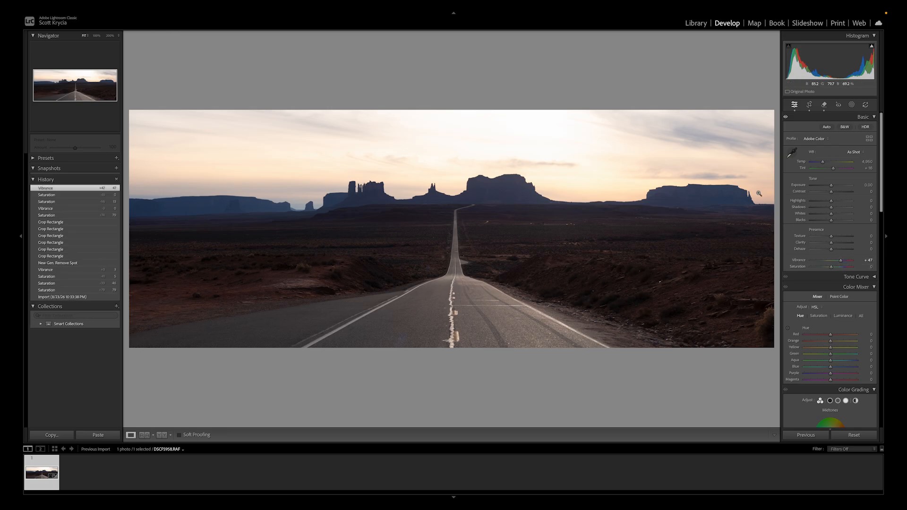
Mask the sky, lower its exposure to -1.49 and warm its color temperature to 2.
left_click(851, 105)
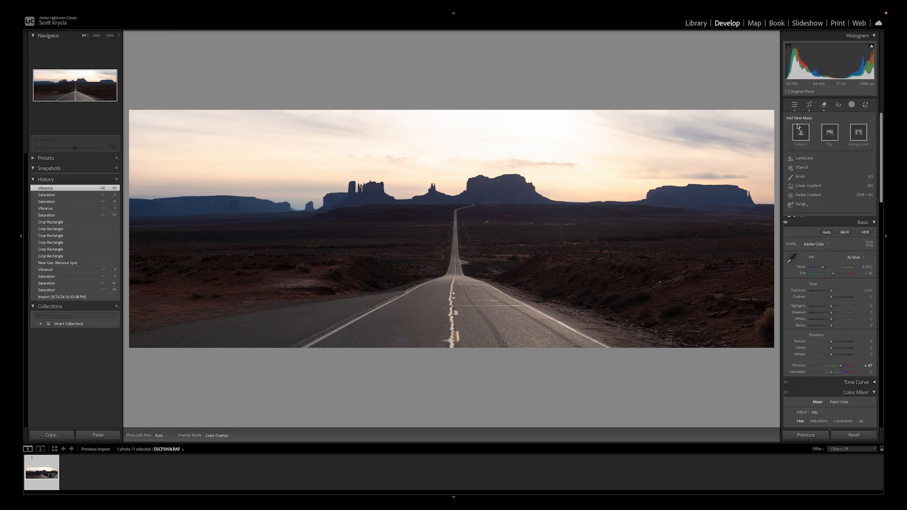
left_click(832, 131)
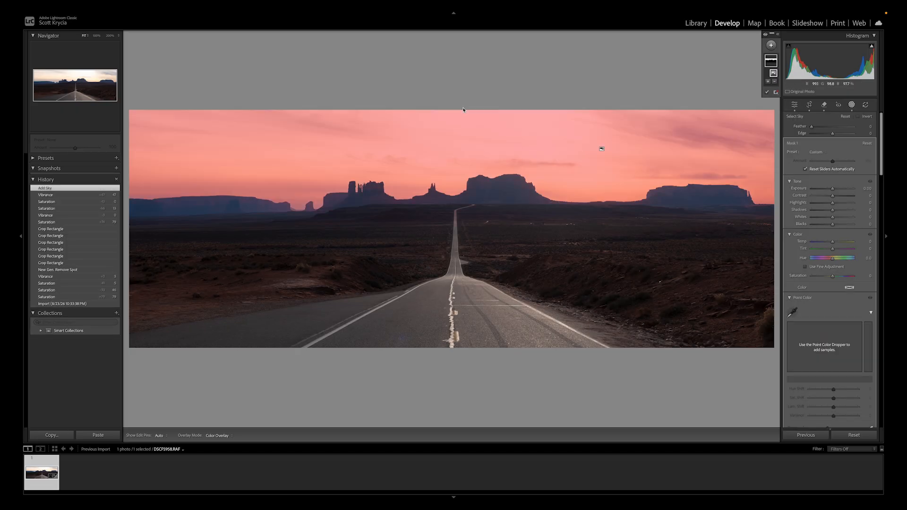
left_click_drag(831, 189, 825, 189)
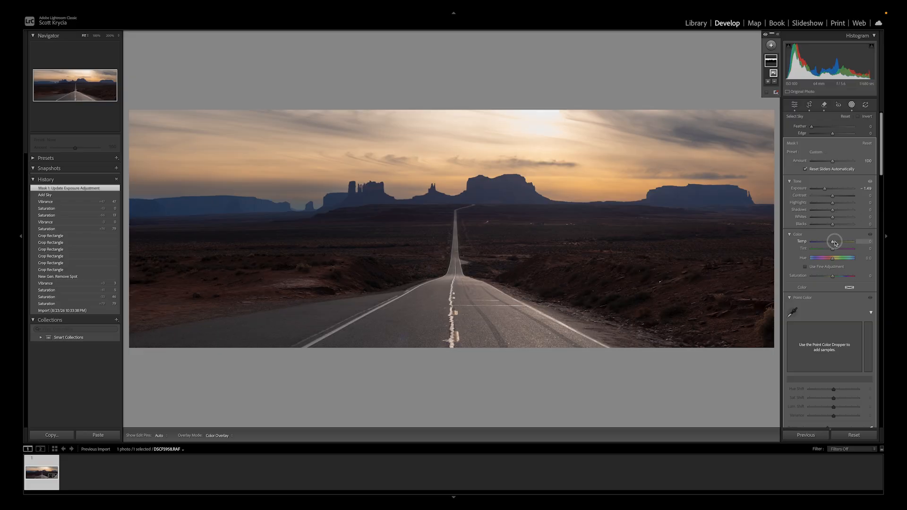
left_click_drag(834, 243, 836, 243)
key("shift+w")
Adjust the global contrast slightly and raise the tone curve's Lights to 8 and Darks to 13.
mouse_move(830, 194)
left_mouse_down()
mouse_move(867, 202)
mouse_move(801, 196)
mouse_move(865, 198)
mouse_move(816, 192)
mouse_move(830, 193)
left_mouse_up()
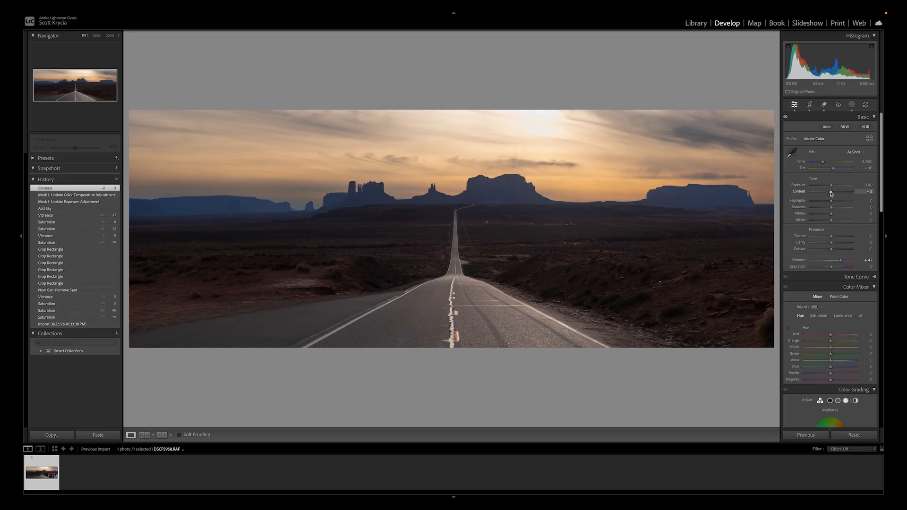
scroll(831, 193, "down", 1)
left_click(873, 269)
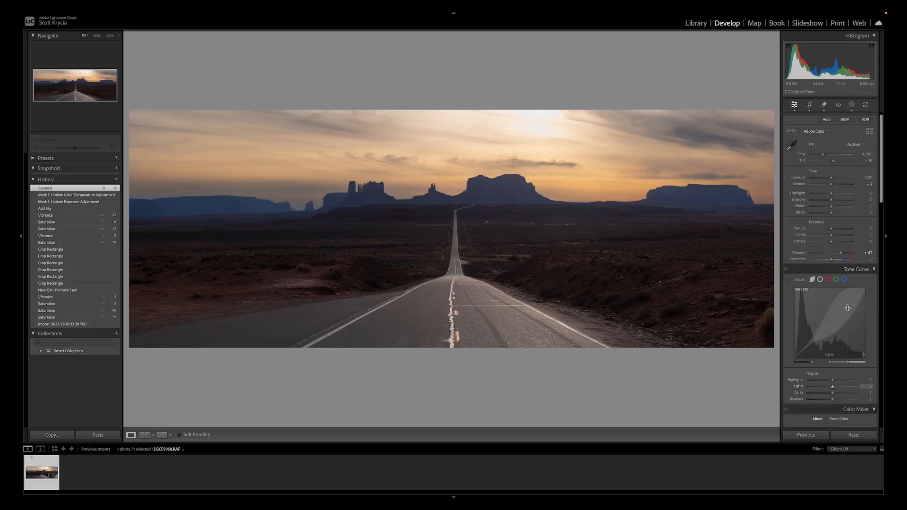
left_click_drag(847, 307, 846, 304)
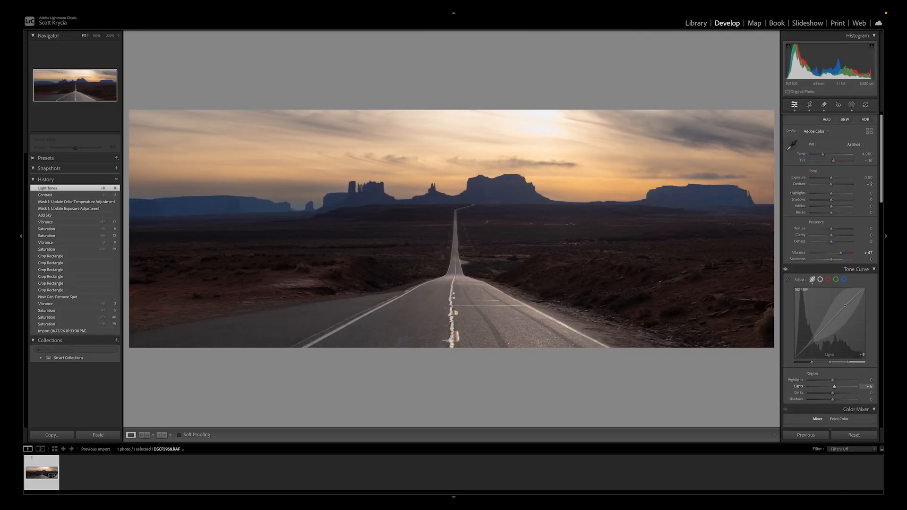
left_click_drag(815, 339, 815, 335)
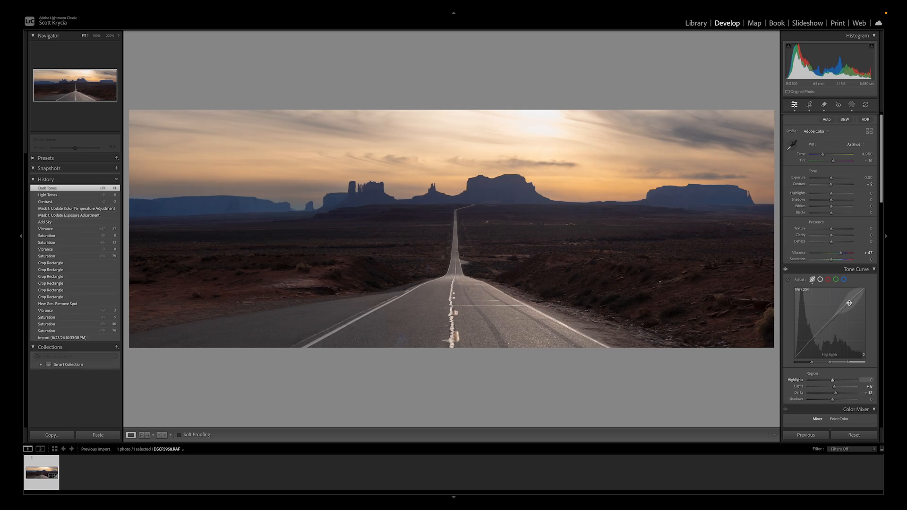
Lower the tone curve's Highlights and raise its Shadows to 20.
left_click_drag(848, 302, 848, 305)
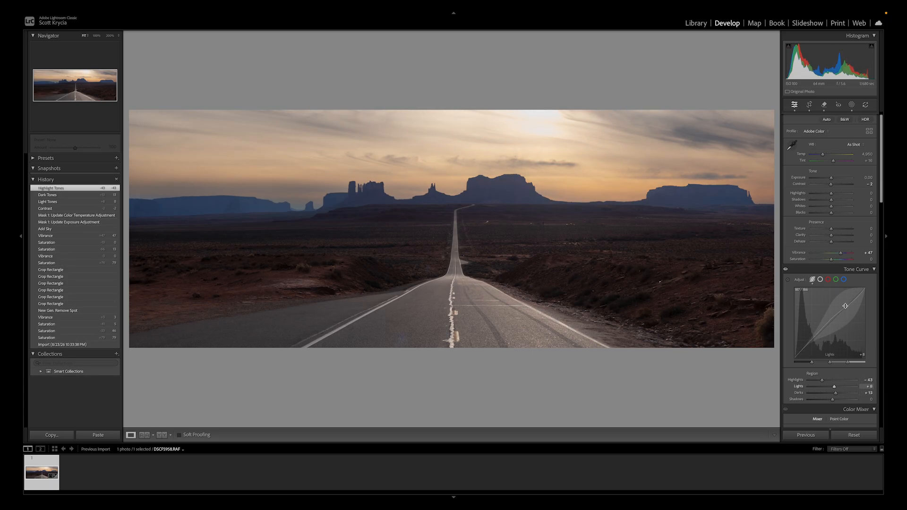
left_click_drag(812, 341, 810, 337)
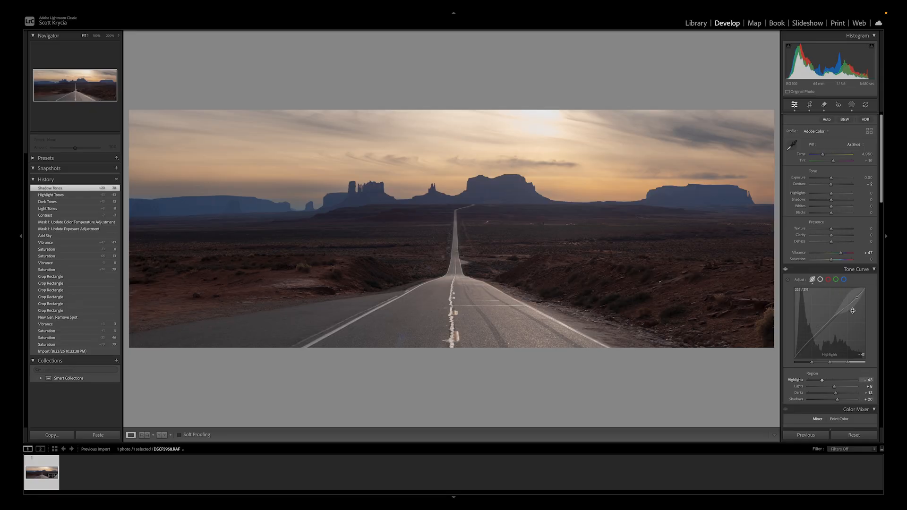
left_click_drag(849, 305, 850, 303)
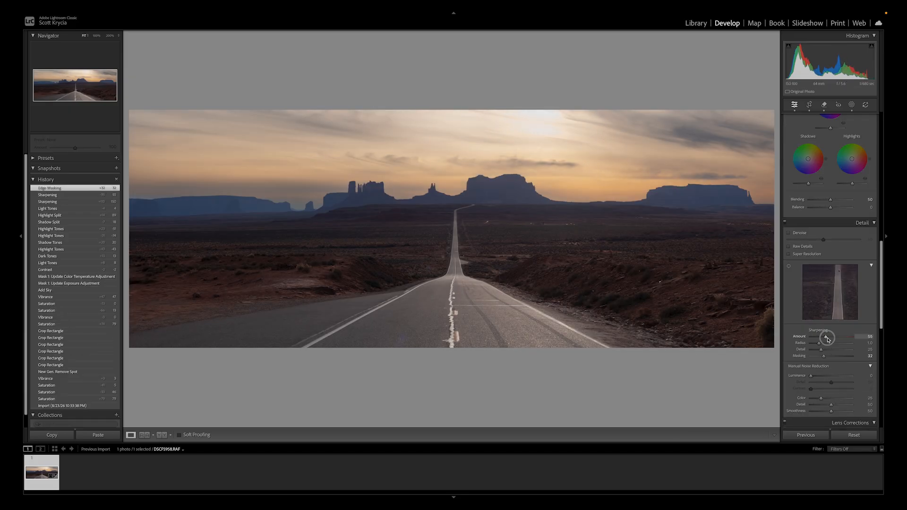
Set the sharpening Amount to 79 and its Radius to 1.3.
mouse_move(827, 339)
left_mouse_down()
mouse_move(812, 339)
mouse_move(844, 344)
mouse_move(821, 352)
left_mouse_up()
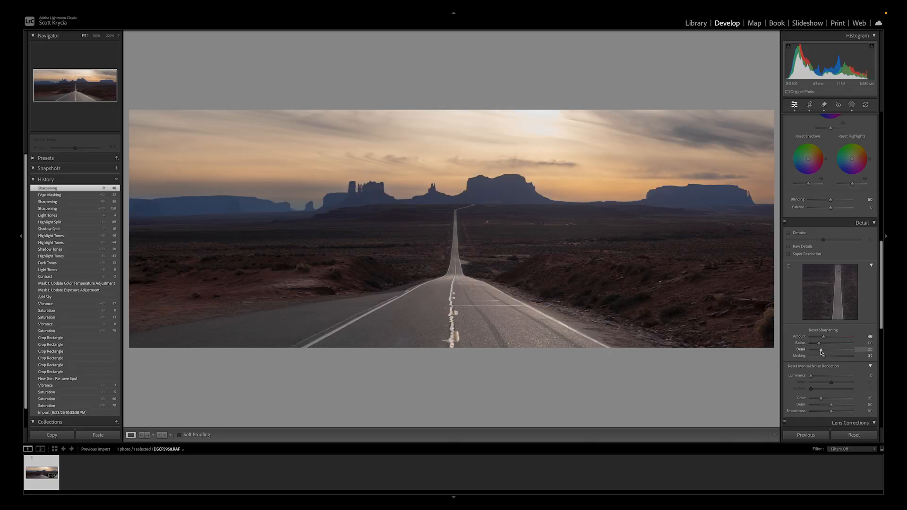
mouse_move(824, 338)
left_mouse_down()
mouse_move(836, 338)
mouse_move(811, 345)
mouse_move(832, 338)
left_mouse_up()
key("alt")
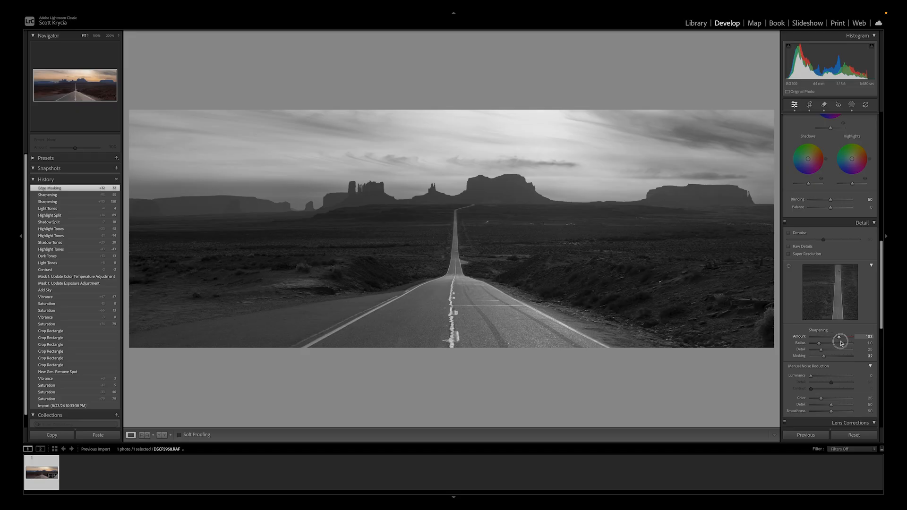
mouse_move(840, 341)
left_mouse_down()
mouse_move(811, 348)
mouse_move(844, 346)
mouse_move(823, 343)
left_mouse_up()
key("alt")
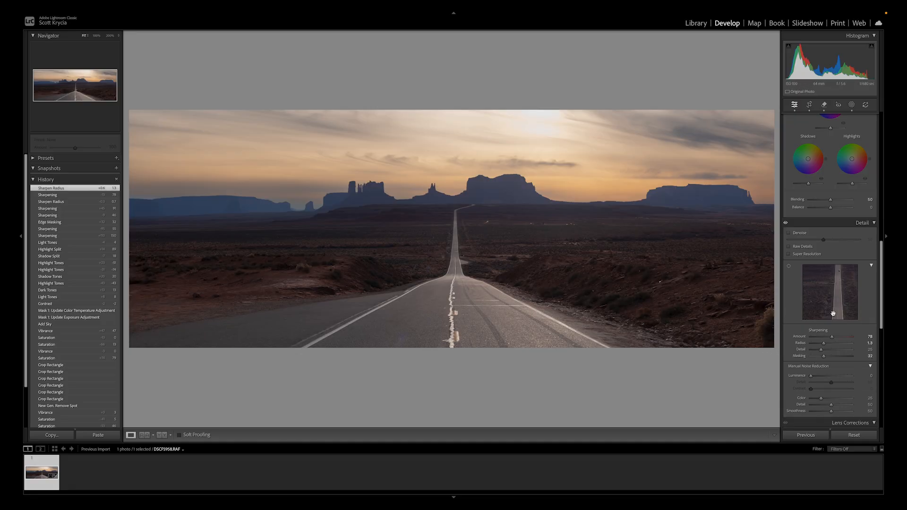
Set the global Shadows value in the basic tone adjustments to 1.
scroll(830, 314, "up", 10)
scroll(820, 251, "up", 2)
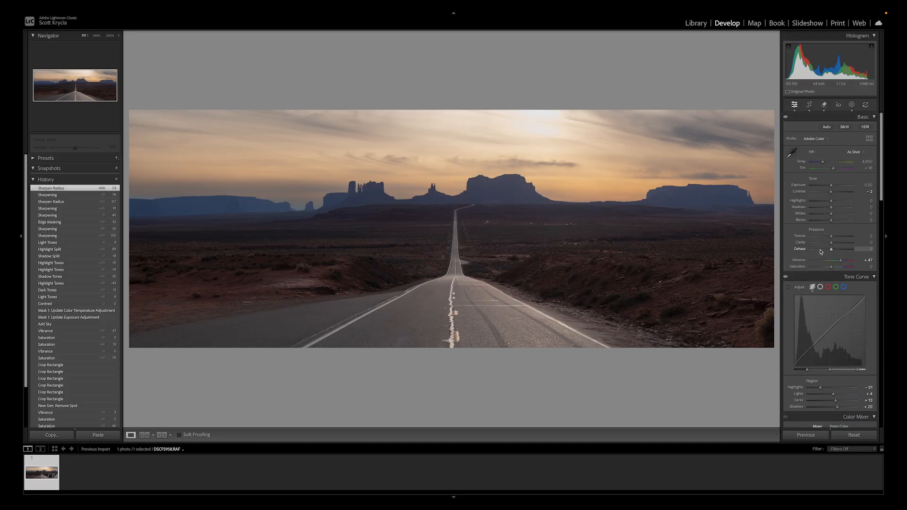
key("z")
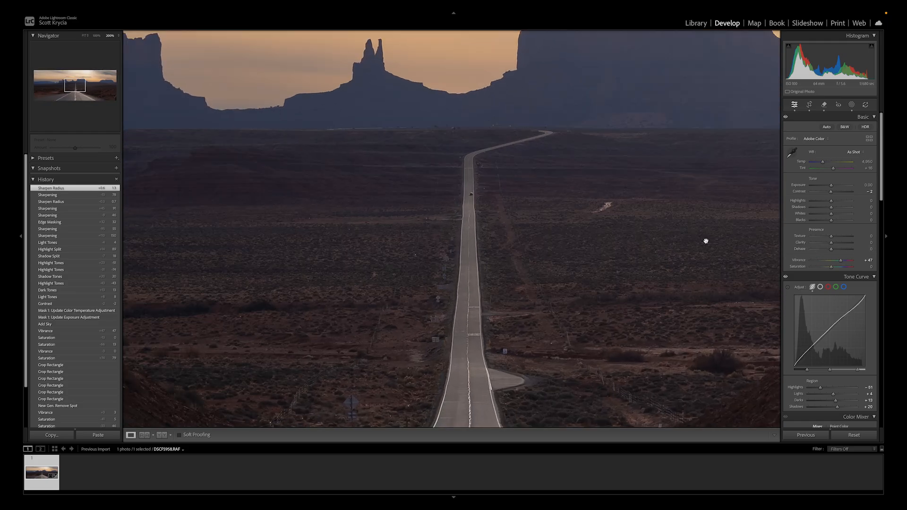
left_click(84, 35)
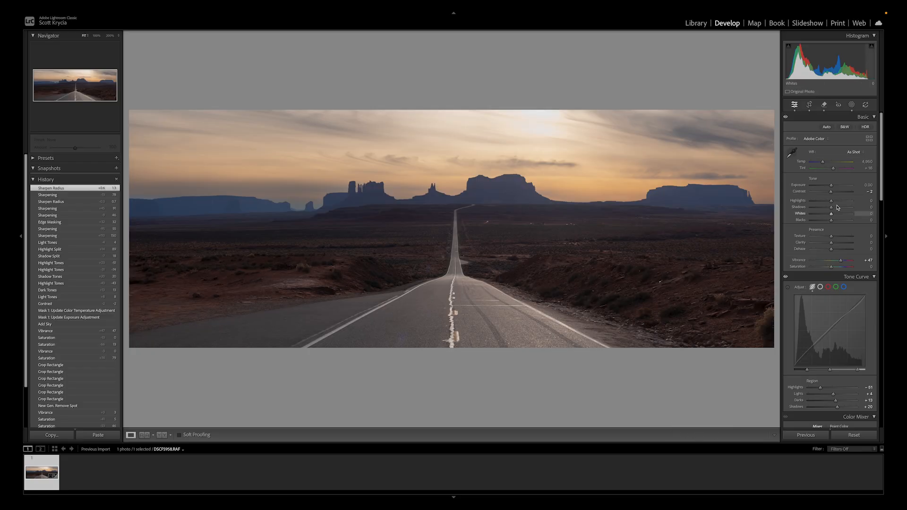
mouse_move(831, 207)
left_mouse_down()
mouse_move(866, 215)
mouse_move(809, 211)
mouse_move(876, 225)
mouse_move(805, 210)
mouse_move(831, 217)
left_mouse_up()
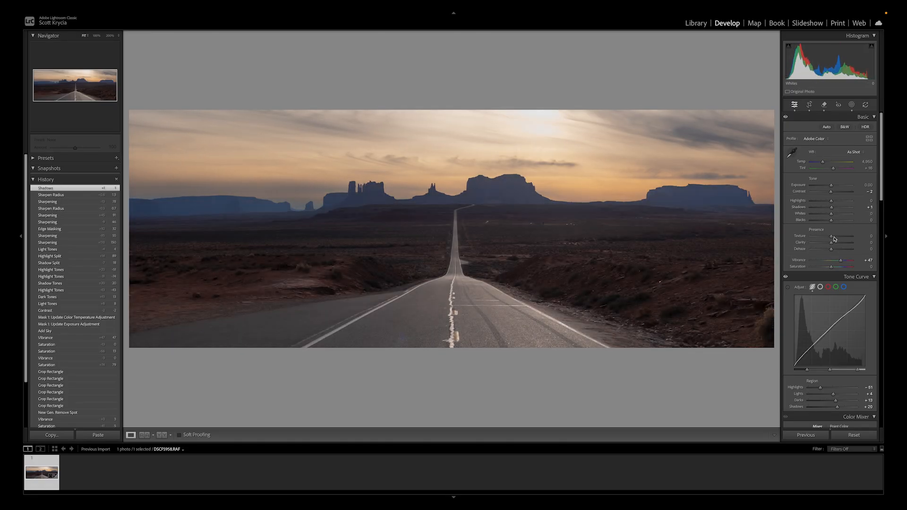
Add a luminance range mask with a narrowed brightness range and raise its exposure.
left_click(852, 105)
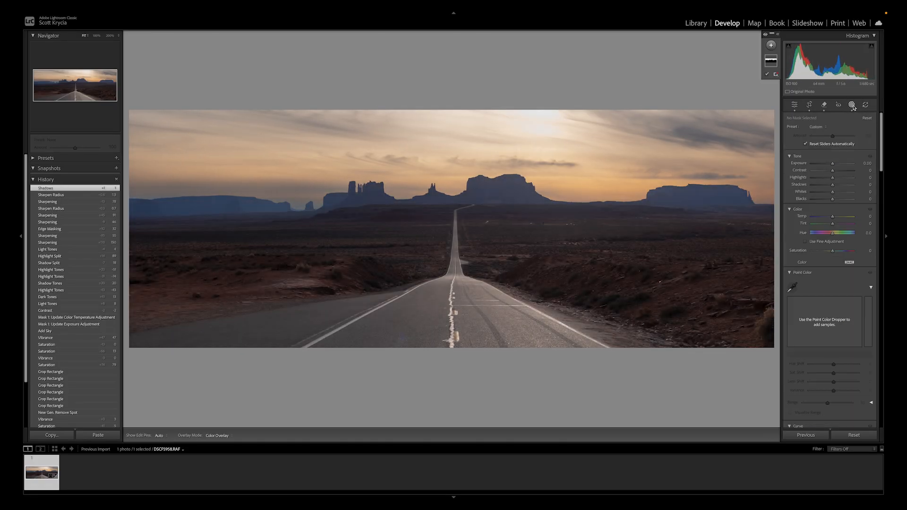
left_click(771, 44)
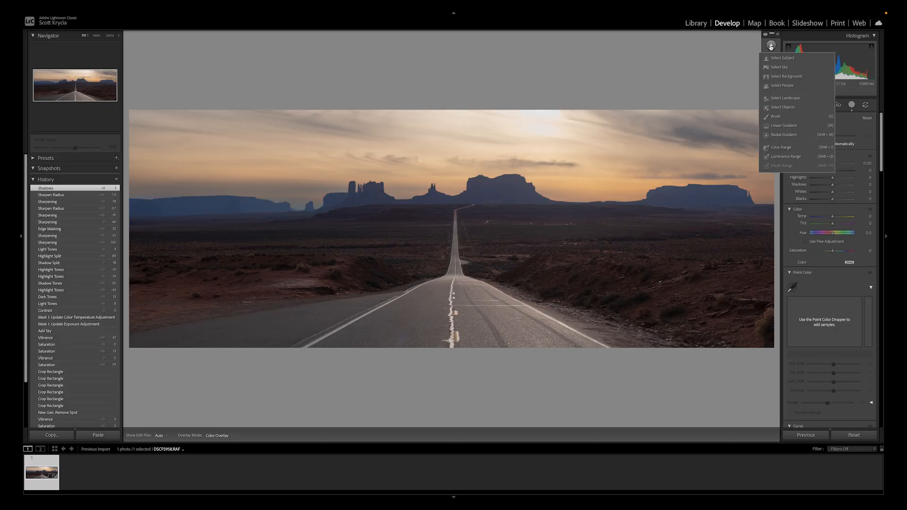
left_click(792, 159)
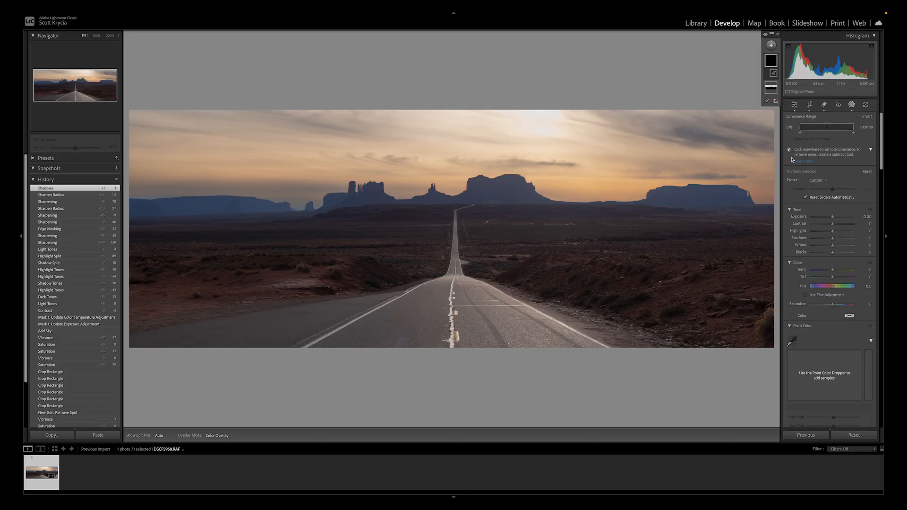
left_click_drag(800, 134, 832, 138)
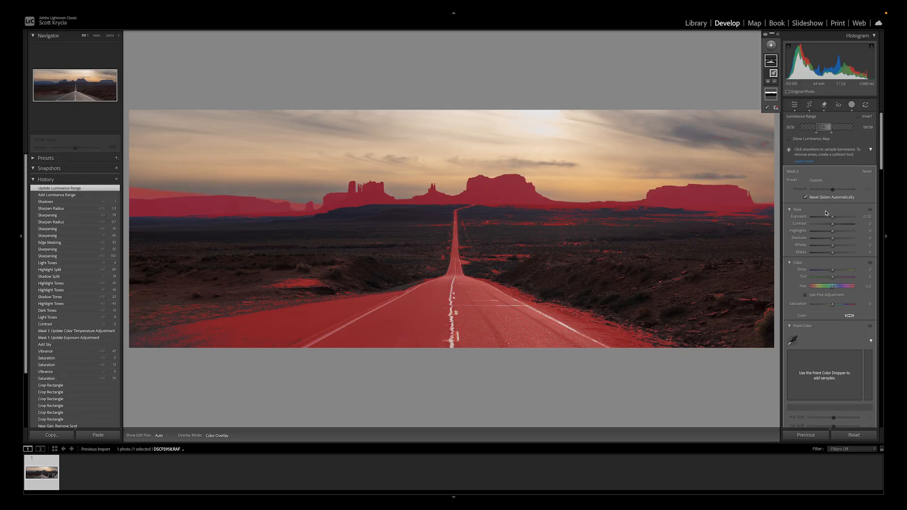
left_click_drag(832, 217, 833, 220)
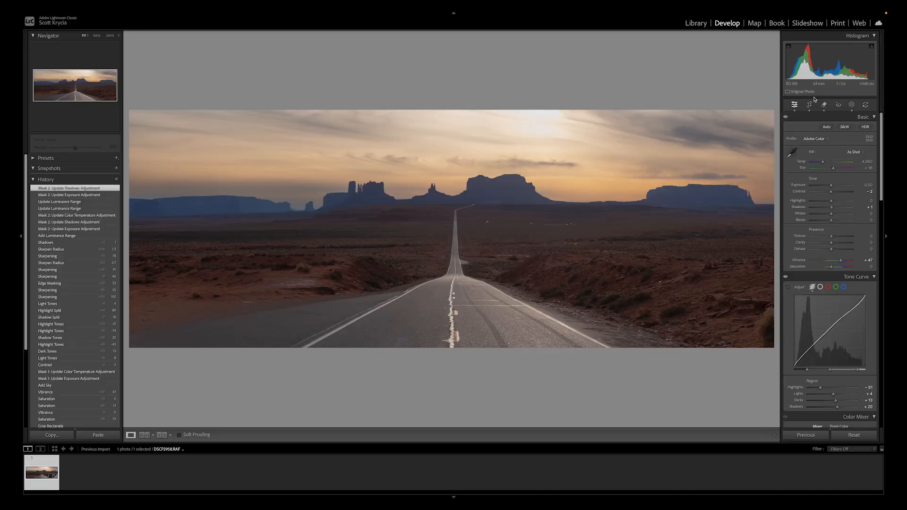
Reselect the sky mask, lower its exposure to -1.78 and warm its color temperature slightly.
left_click(850, 105)
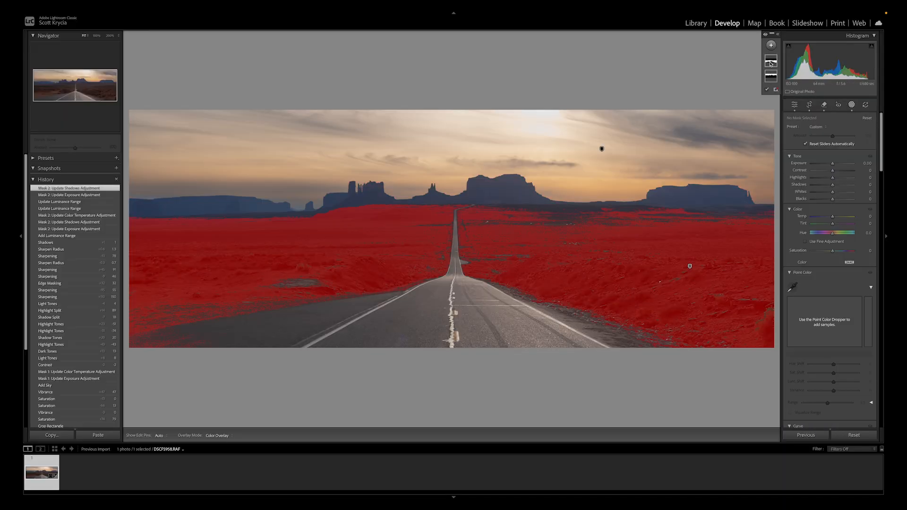
left_click(771, 61)
left_click(601, 149)
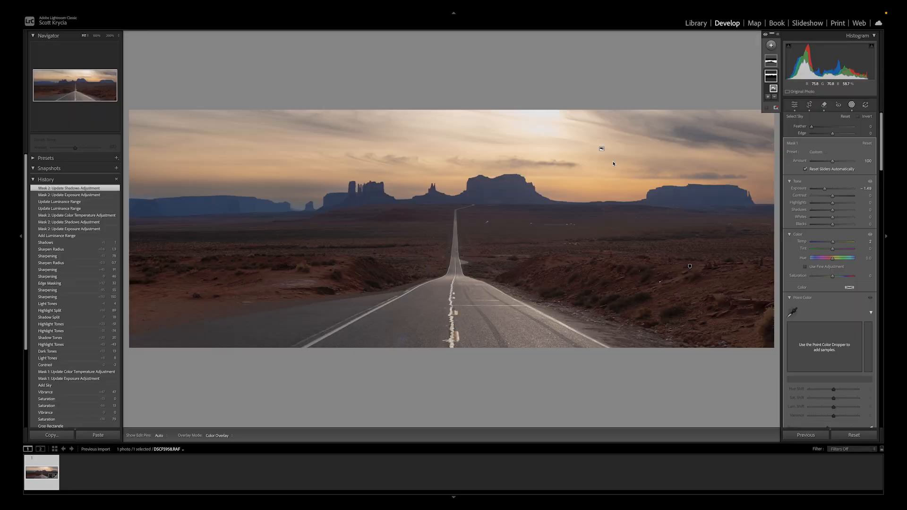
left_click_drag(824, 188, 823, 193)
left_click_drag(832, 242, 834, 243)
left_click_drag(823, 189, 822, 187)
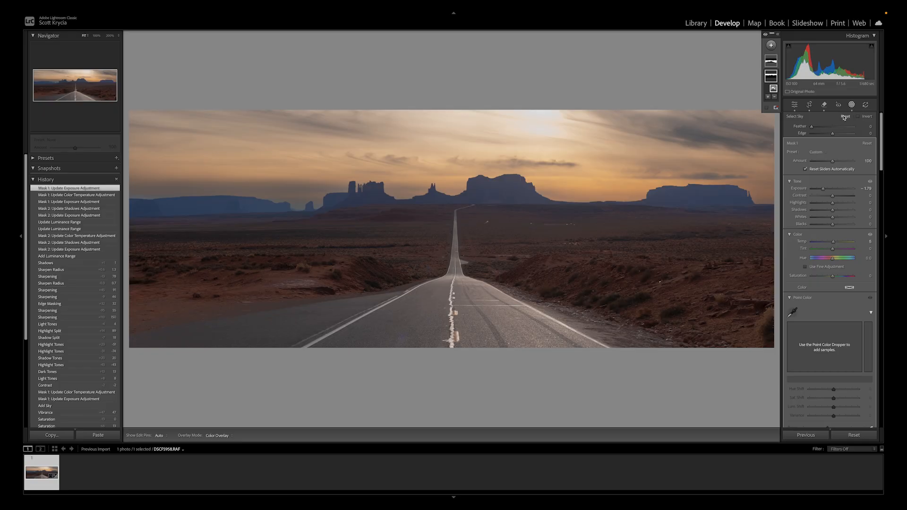
mouse_move(833, 241)
left_mouse_down()
mouse_move(841, 246)
mouse_move(825, 253)
mouse_move(835, 253)
left_mouse_up()
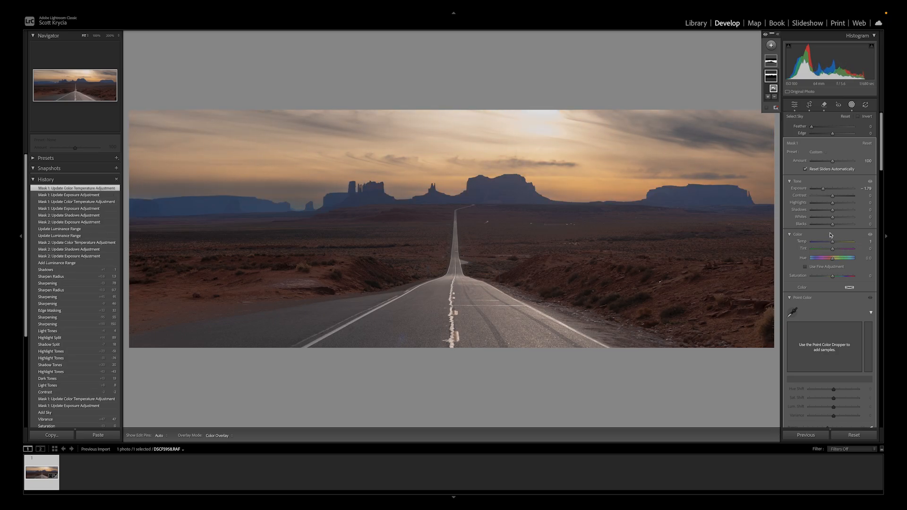
mouse_move(776, 75)
mouse_move(768, 59)
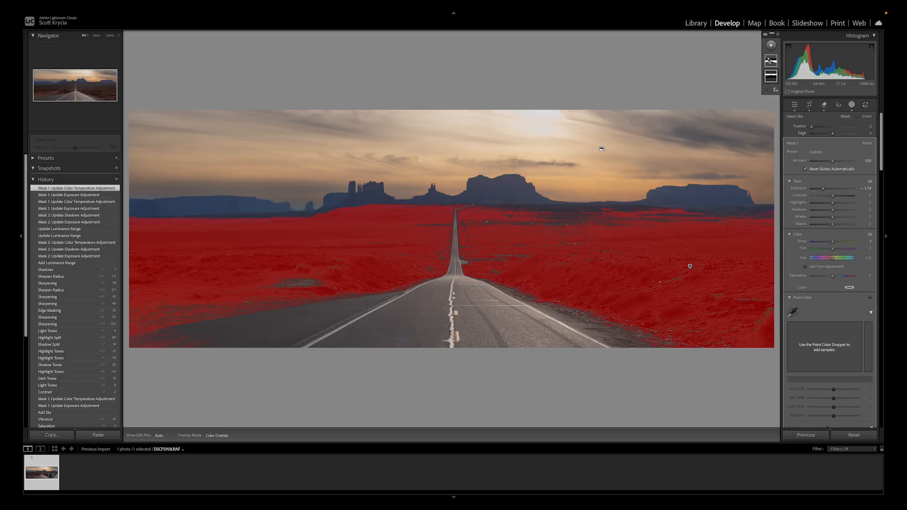